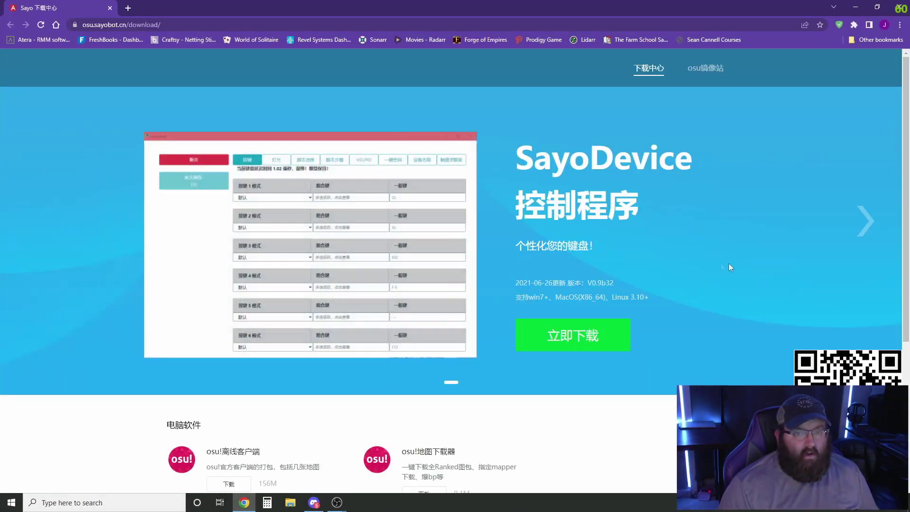
Translate the Sayo page into English and download the setting.zip control program
{"action": "right_click", "coordinate": [679, 241]}
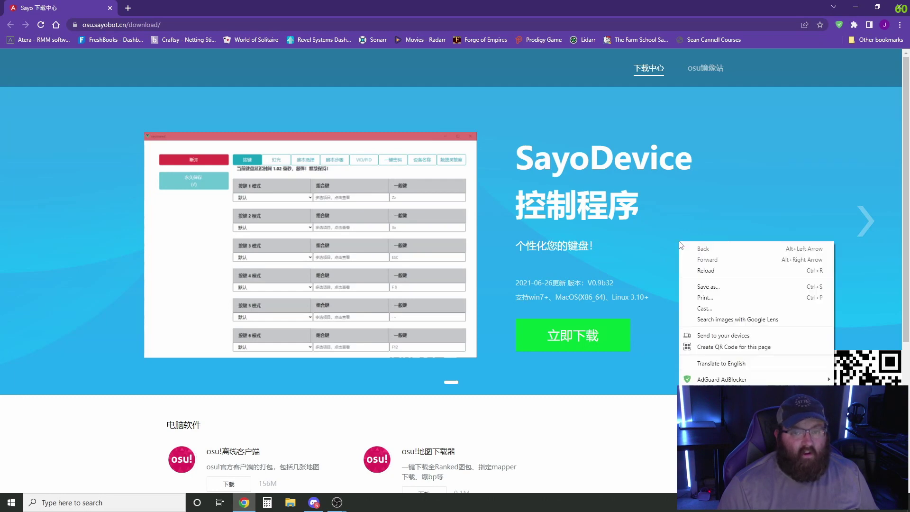
{"action": "left_click", "coordinate": [735, 363]}
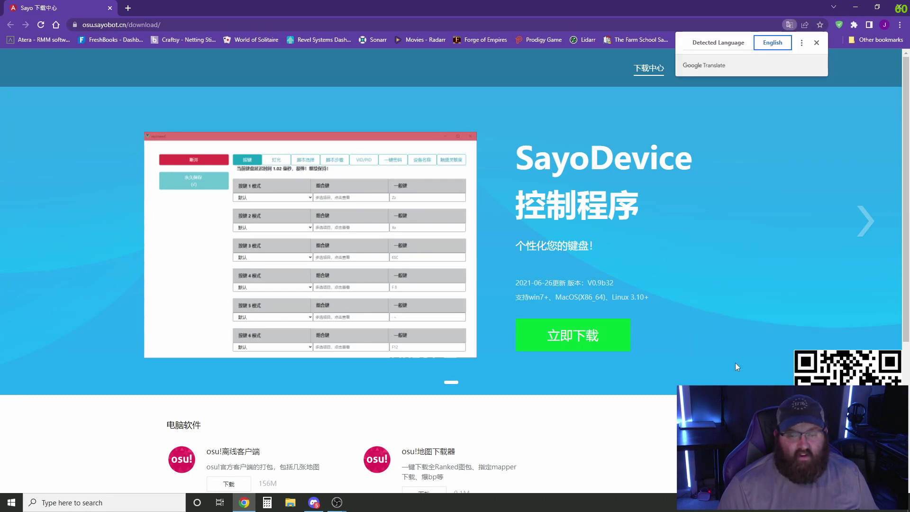
{"action": "left_click", "coordinate": [576, 382]}
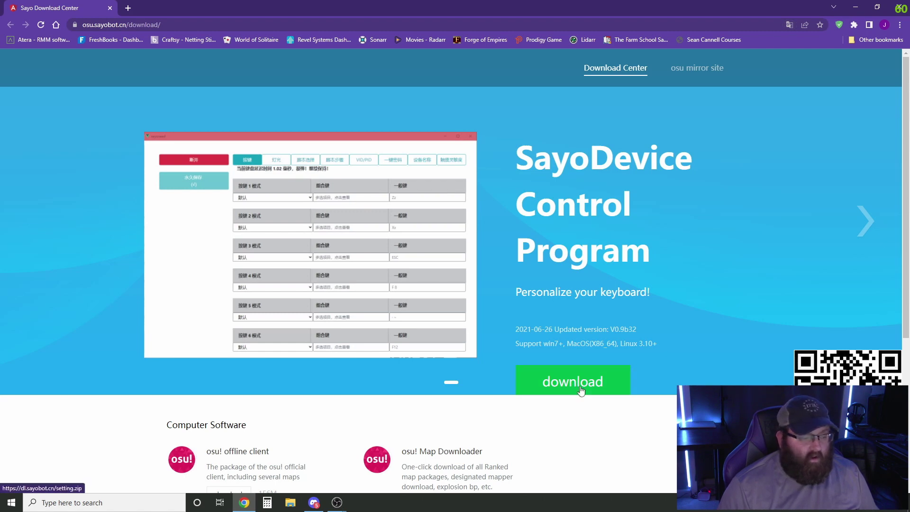
{"action": "left_click", "coordinate": [581, 389]}
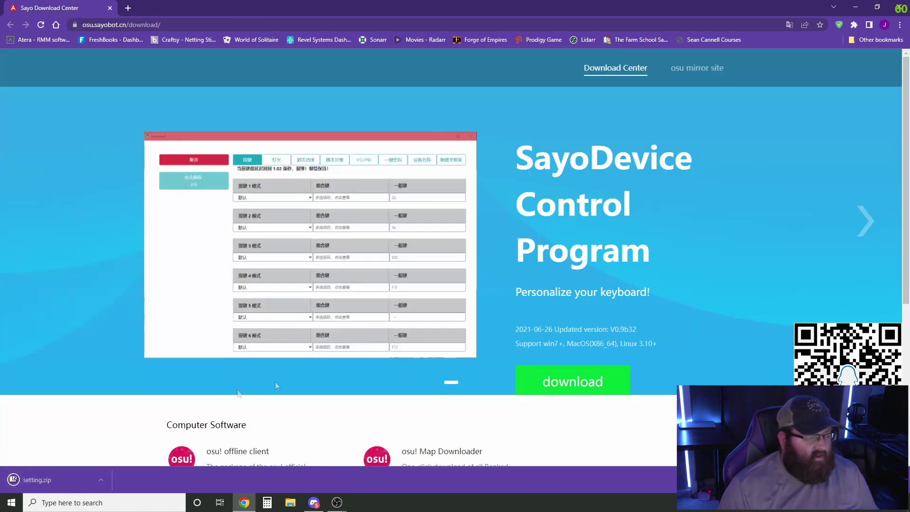
{"action": "left_click", "coordinate": [102, 480]}
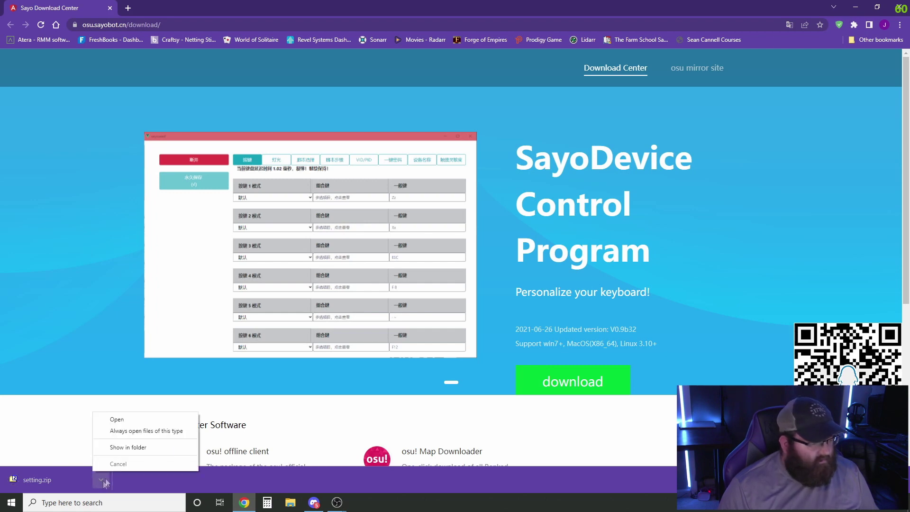
Extract setting.zip with 7-Zip into a 'setting' folder and run Sayo_CLI_Windows from it
{"action": "left_click", "coordinate": [119, 448]}
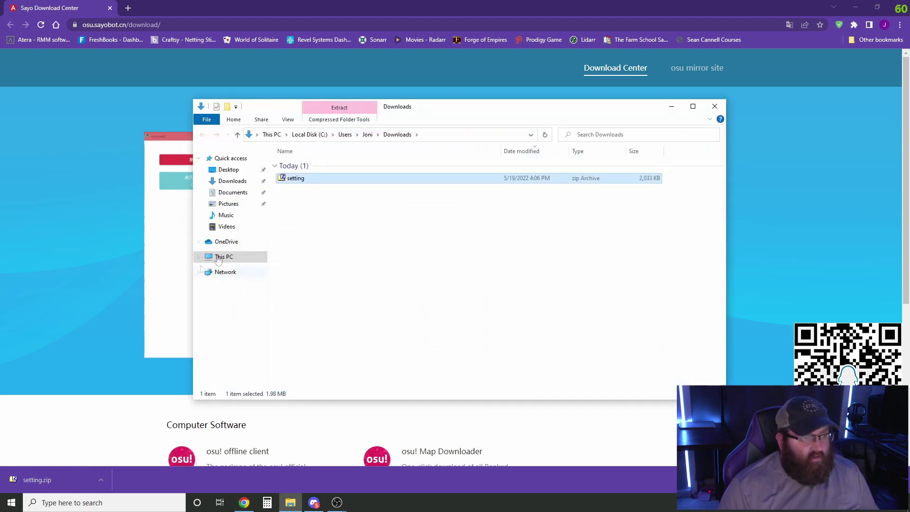
{"action": "right_click", "coordinate": [352, 180]}
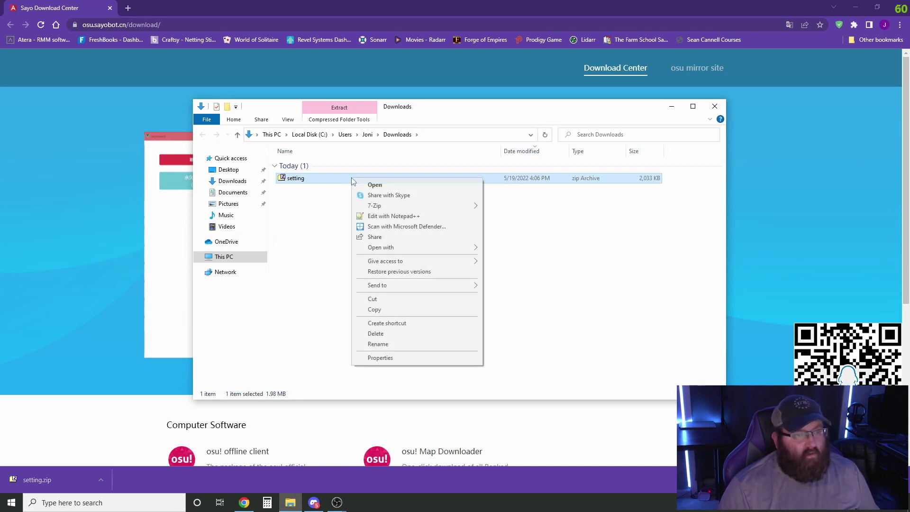
{"action": "mouse_move", "coordinate": [426, 205]}
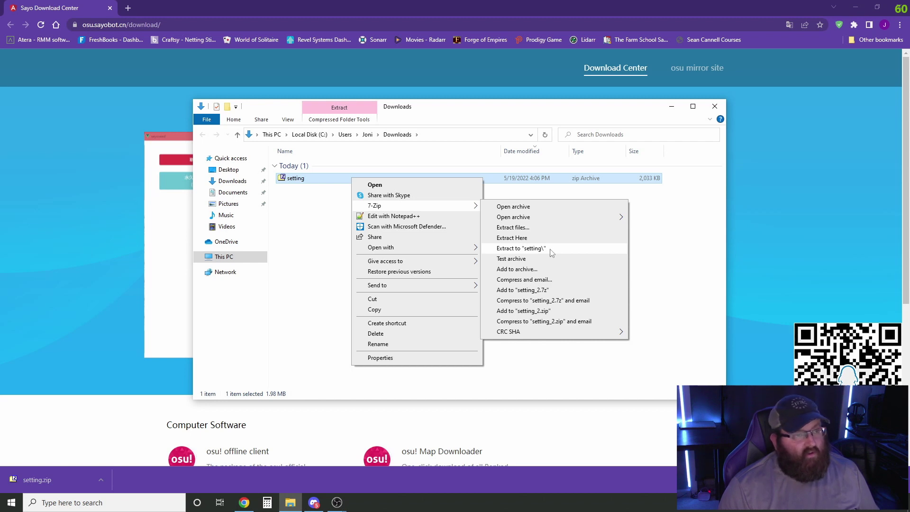
{"action": "left_click", "coordinate": [521, 248]}
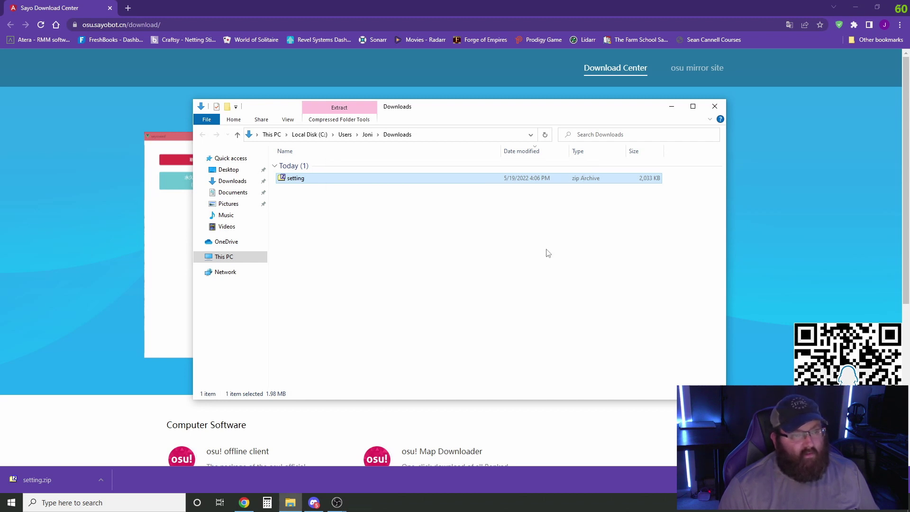
{"action": "double_click", "coordinate": [324, 189]}
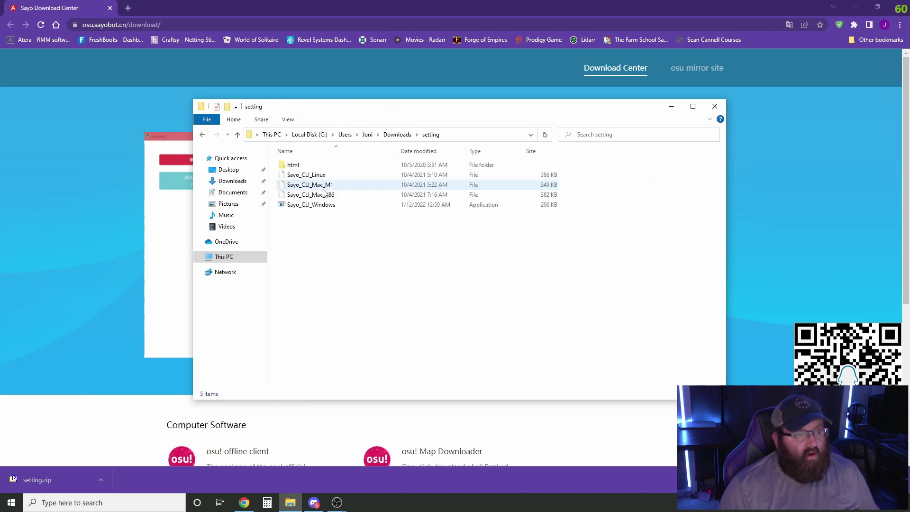
{"action": "double_click", "coordinate": [347, 205]}
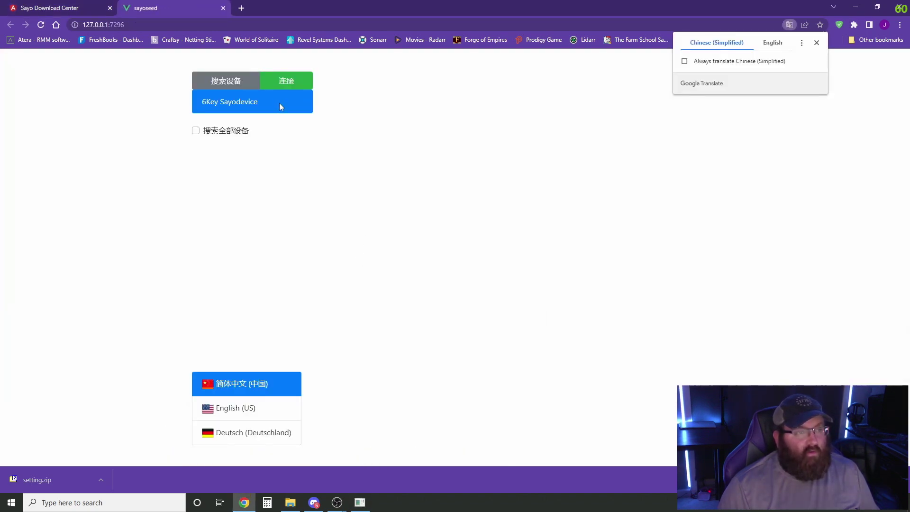
Switch the configurator to English, connect the 6Key Sayodevice, and download setting_v2.zip
{"action": "left_click", "coordinate": [780, 46]}
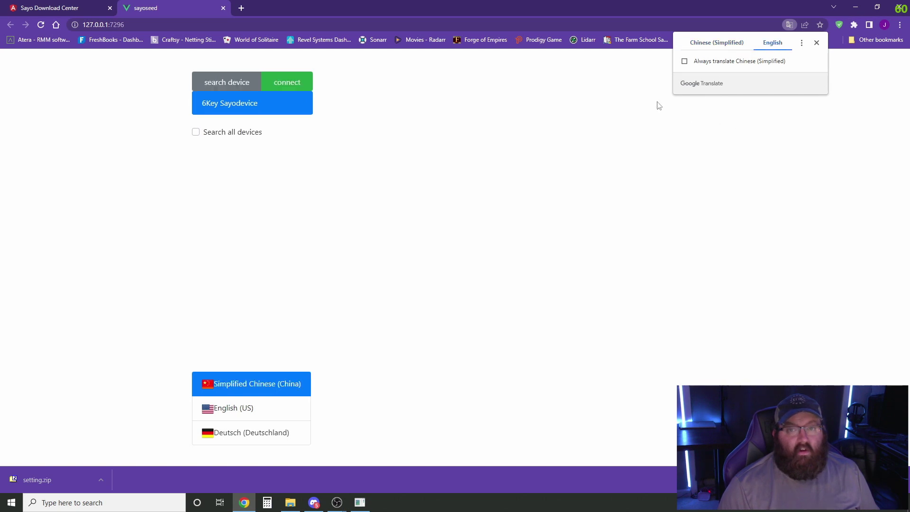
{"action": "left_click", "coordinate": [288, 83]}
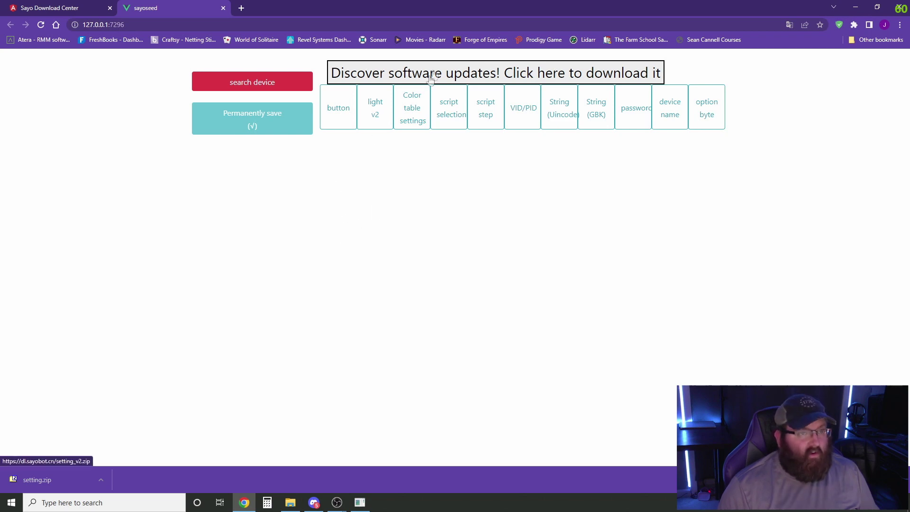
{"action": "left_click", "coordinate": [376, 75]}
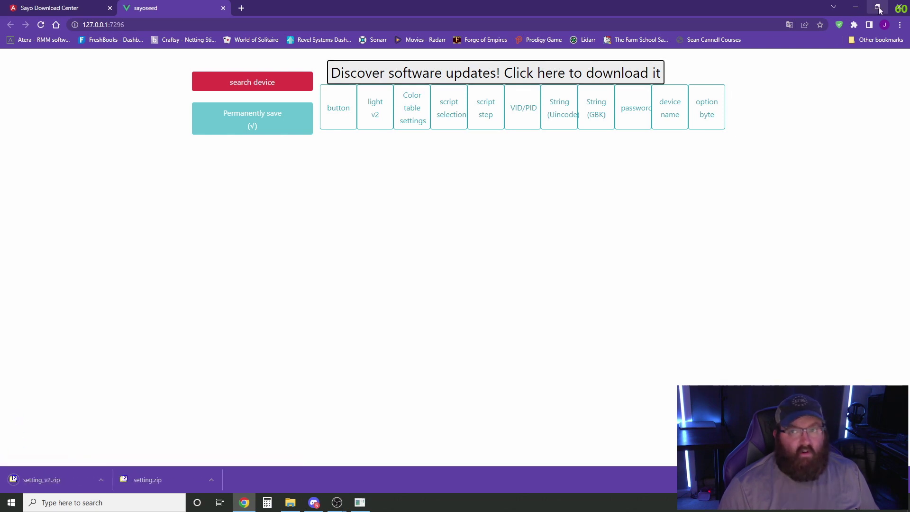
Close Chrome and the Sayo CLI console, returning to the Downloads folder
{"action": "left_click", "coordinate": [898, 10]}
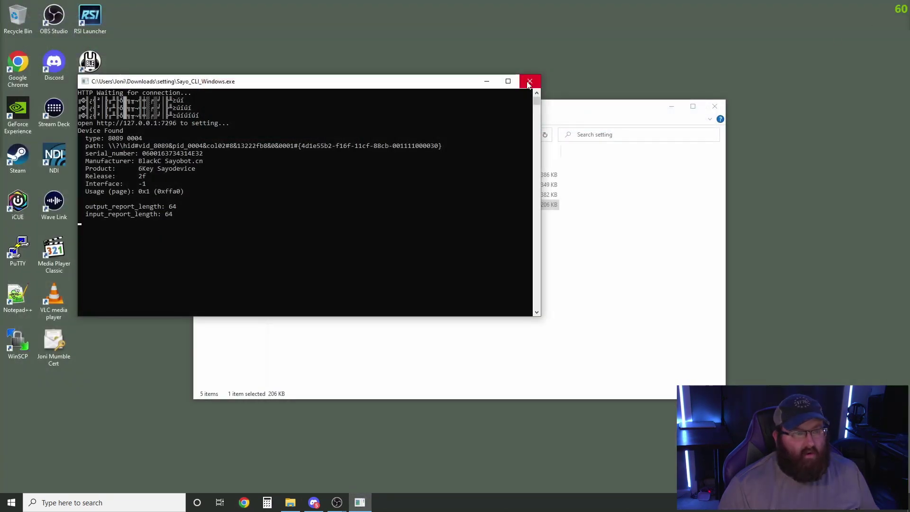
{"action": "left_click", "coordinate": [529, 81]}
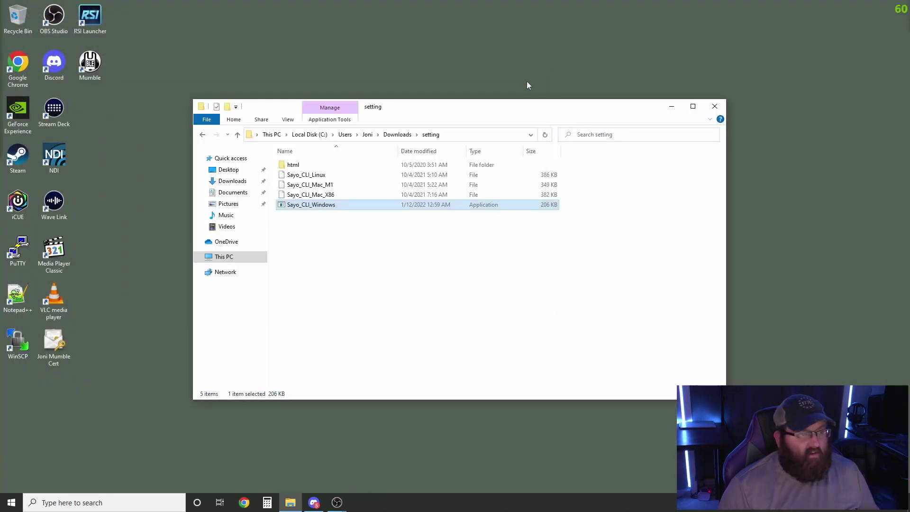
{"action": "left_click", "coordinate": [238, 135]}
Extract setting_v2.zip into a 'setting_v2' folder and run its Sayo_CLI_Windows
{"action": "right_click", "coordinate": [331, 180]}
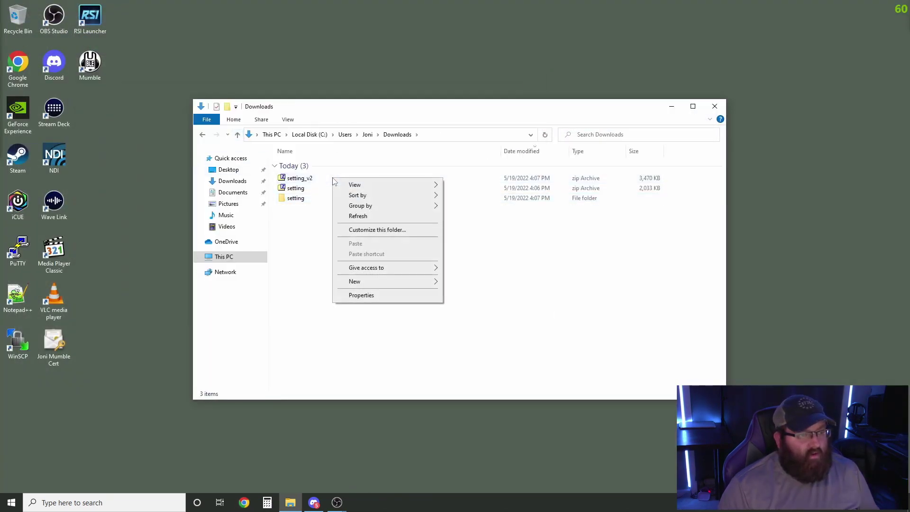
{"action": "left_click", "coordinate": [325, 179]}
{"action": "right_click", "coordinate": [326, 180]}
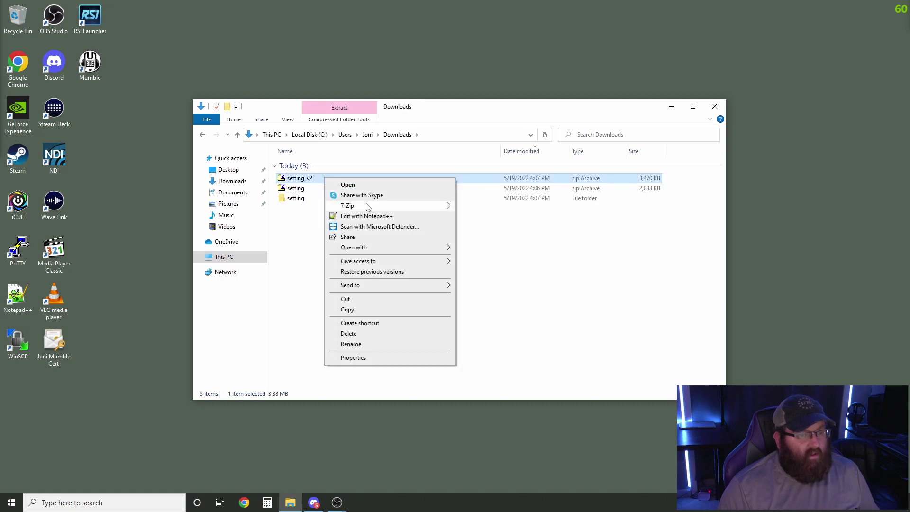
{"action": "mouse_move", "coordinate": [369, 206]}
{"action": "left_click", "coordinate": [538, 248]}
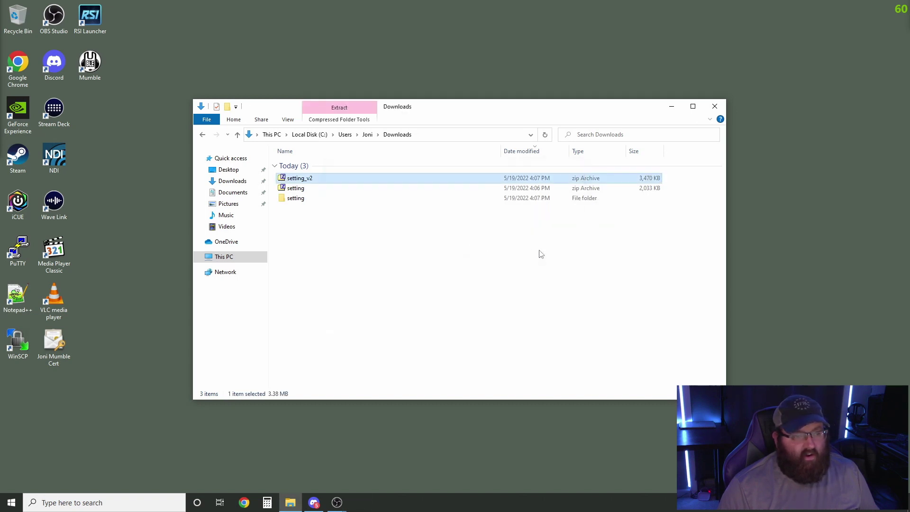
{"action": "double_click", "coordinate": [337, 198]}
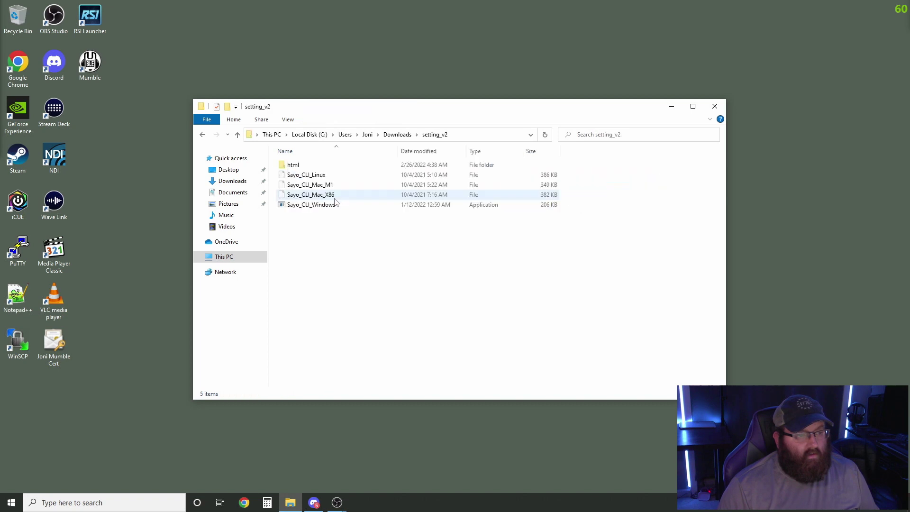
{"action": "double_click", "coordinate": [346, 204]}
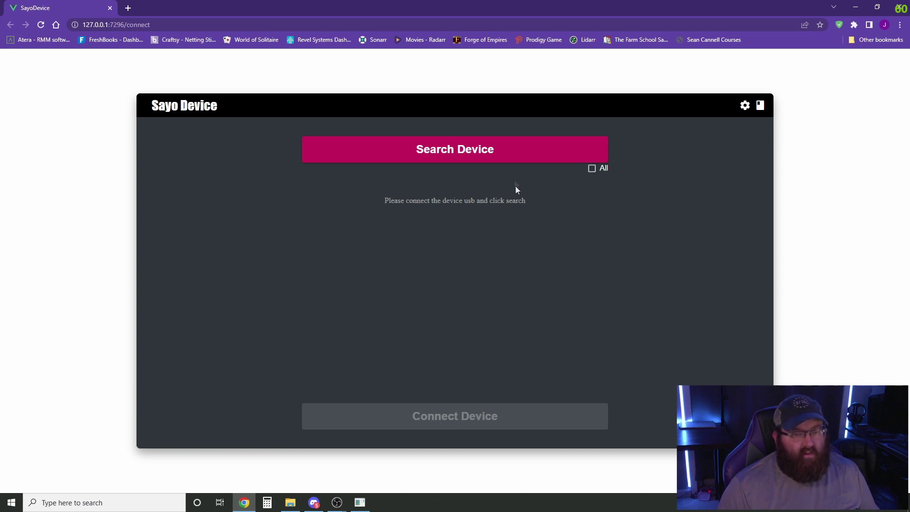
Search for Sayo devices and connect to the 6Key Sayodevice
{"action": "left_click", "coordinate": [504, 156]}
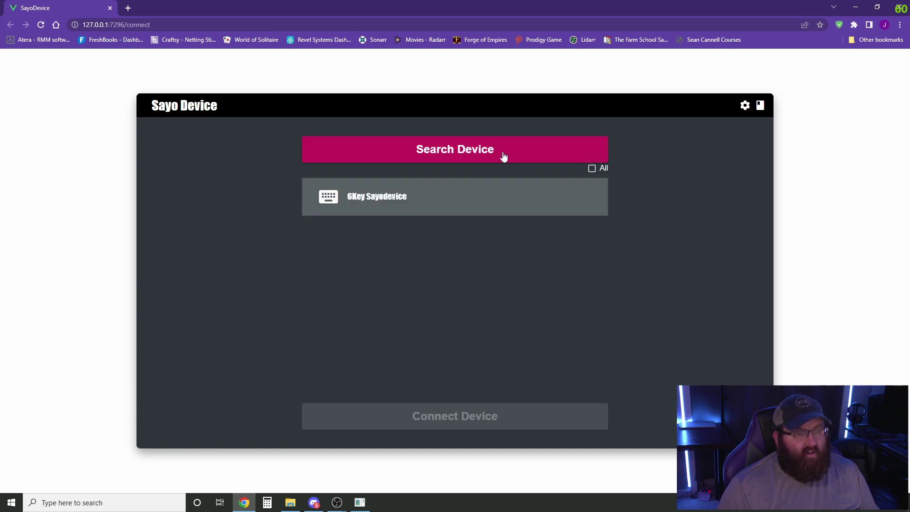
{"action": "left_click", "coordinate": [460, 210]}
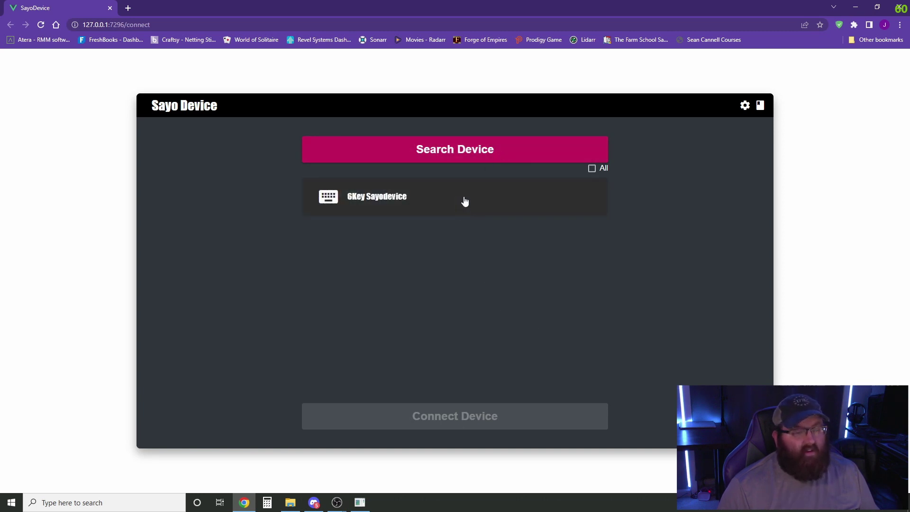
{"action": "left_click", "coordinate": [519, 410]}
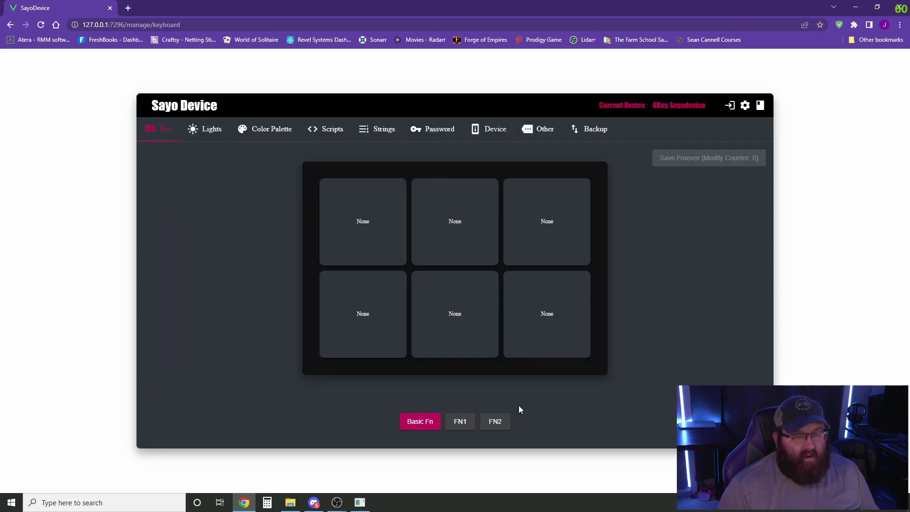
Set the HID function to joystick + multimedia control and save forever
{"action": "left_click", "coordinate": [537, 132]}
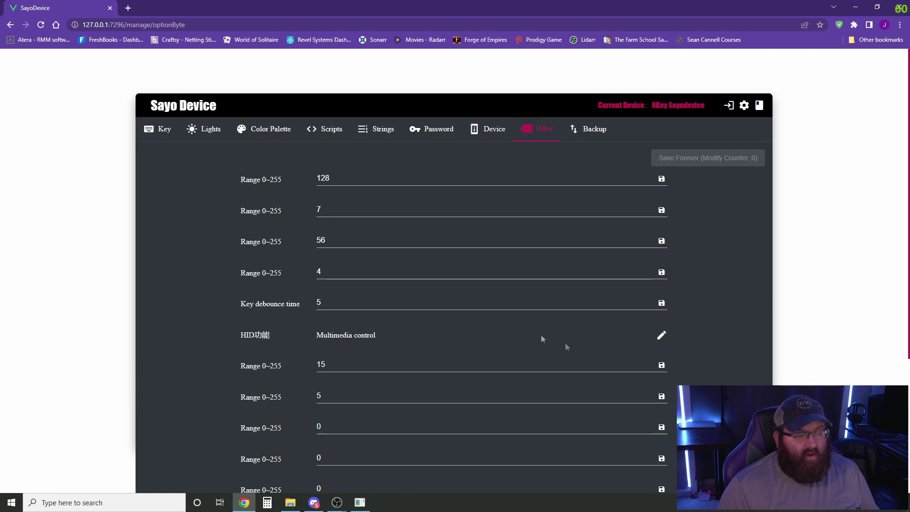
{"action": "left_click", "coordinate": [662, 338]}
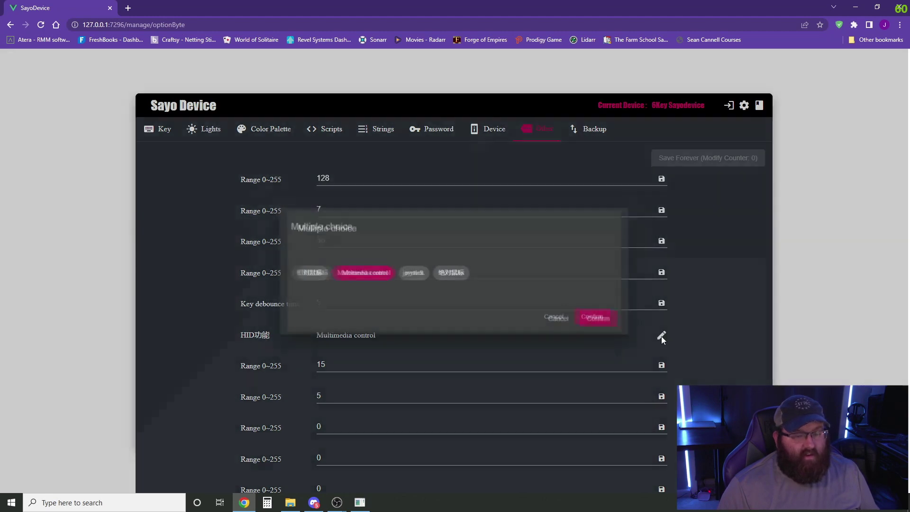
{"action": "left_click", "coordinate": [413, 273]}
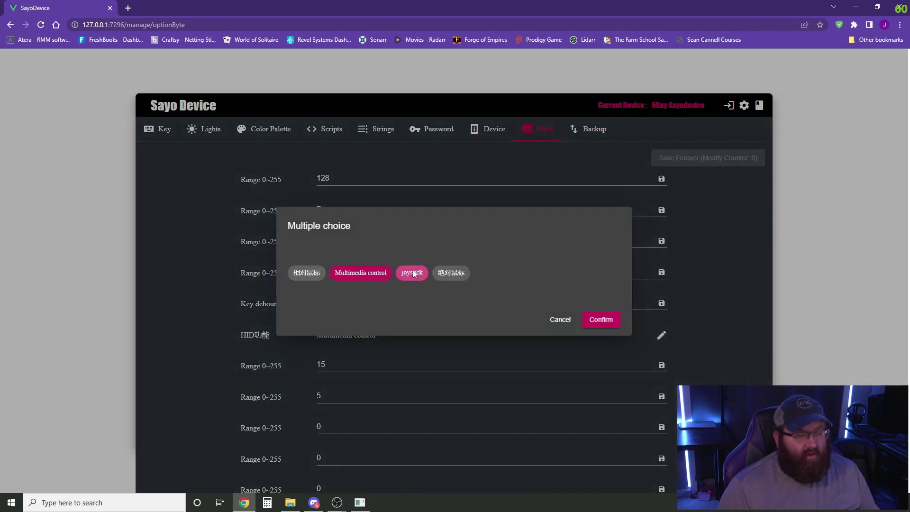
{"action": "left_click", "coordinate": [605, 320]}
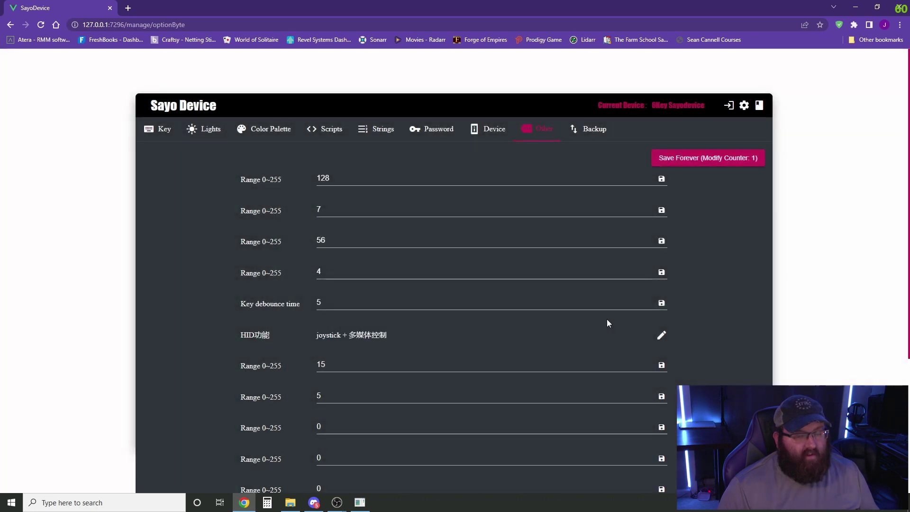
{"action": "left_click", "coordinate": [685, 157]}
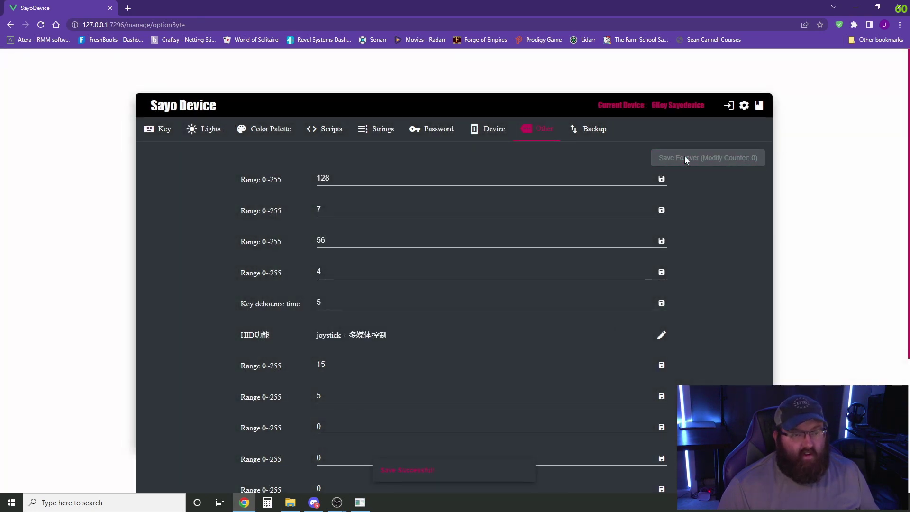
Map the top-left key in Keyboard mode to Left Alt + numpad +, then save forever
{"action": "left_click", "coordinate": [165, 129]}
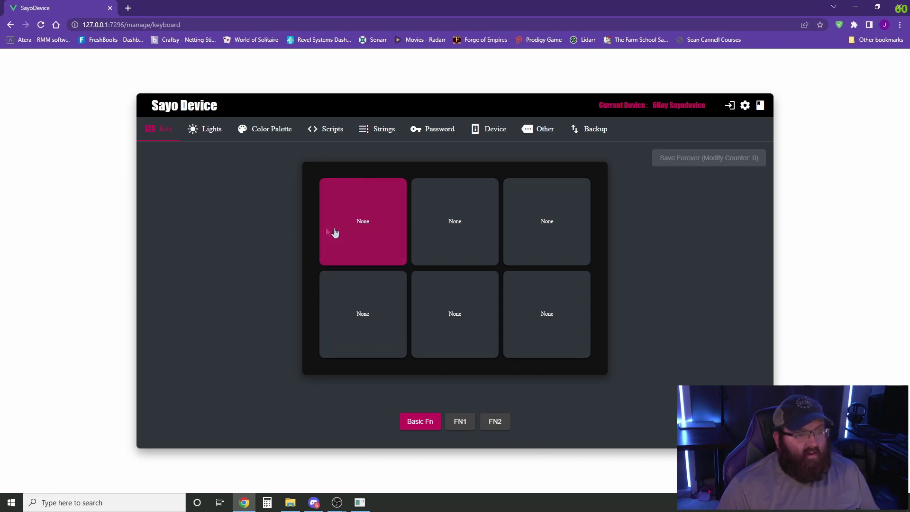
{"action": "left_click", "coordinate": [363, 227]}
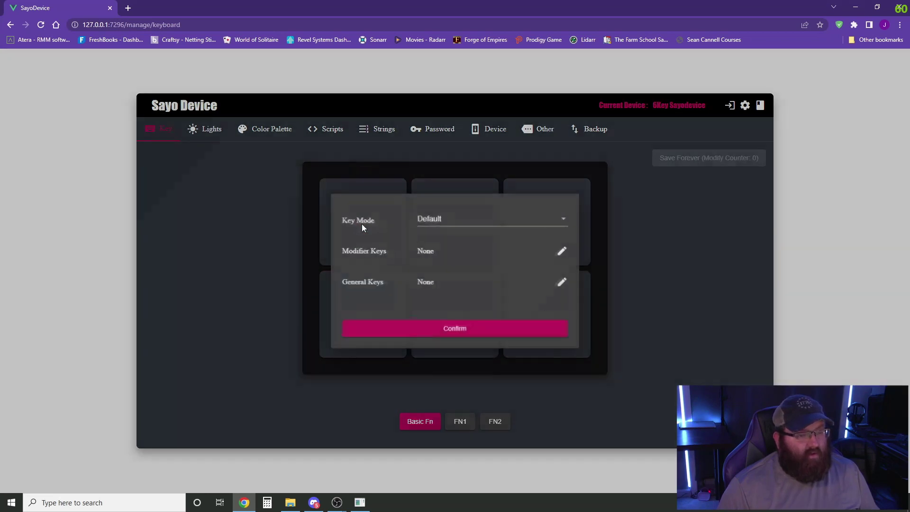
{"action": "left_click", "coordinate": [450, 218]}
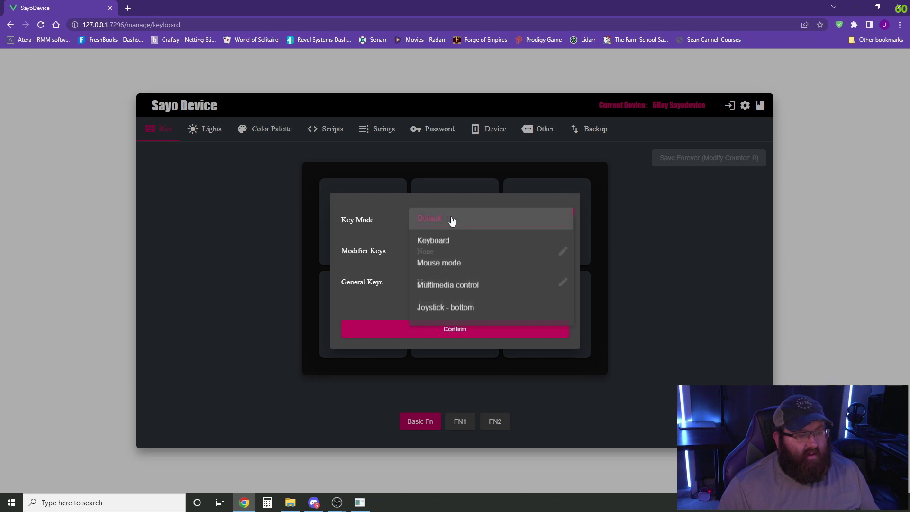
{"action": "left_click", "coordinate": [458, 242]}
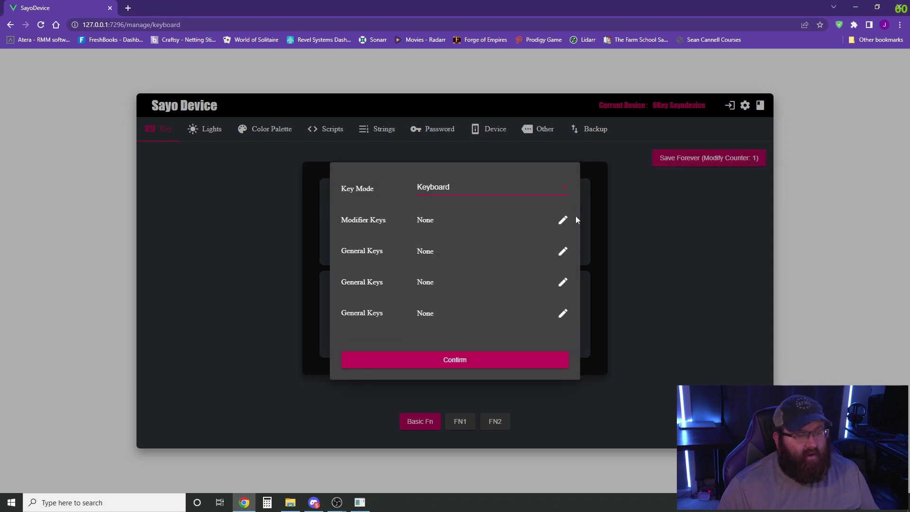
{"action": "left_click", "coordinate": [563, 221]}
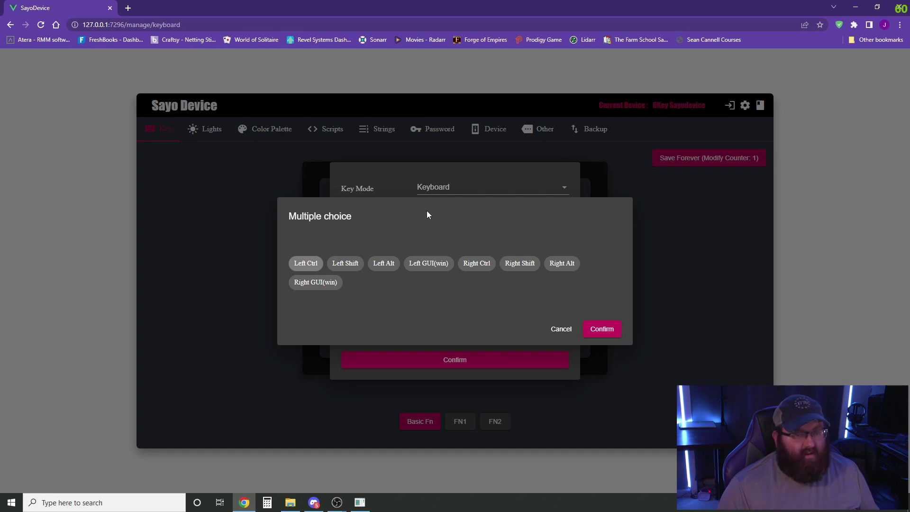
{"action": "left_click", "coordinate": [383, 264]}
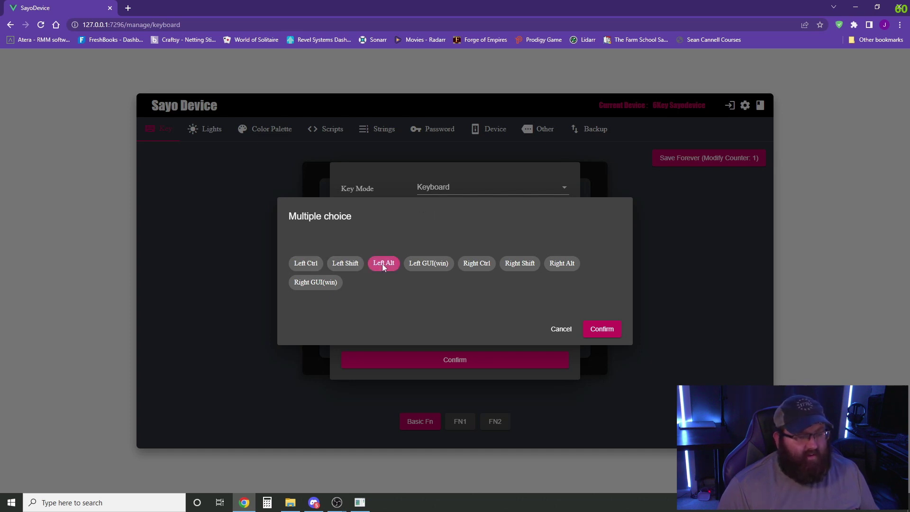
{"action": "left_click", "coordinate": [601, 332]}
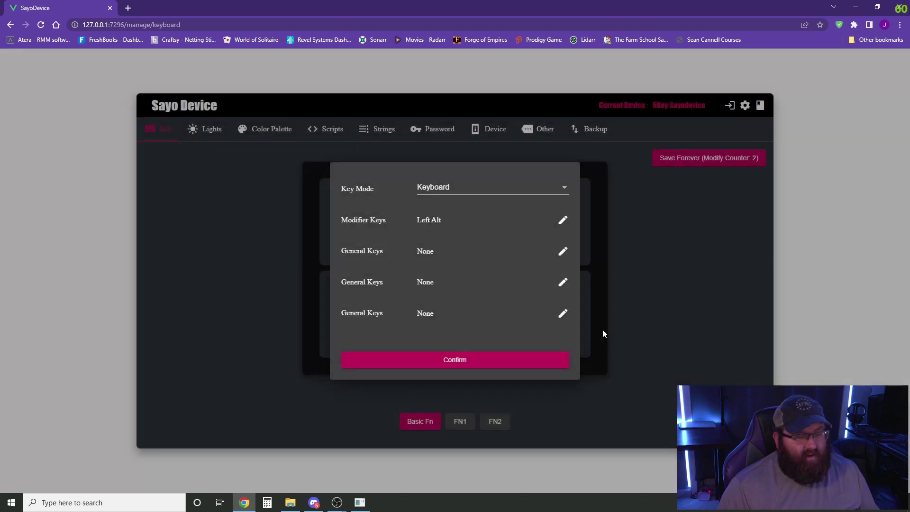
{"action": "left_click", "coordinate": [563, 252]}
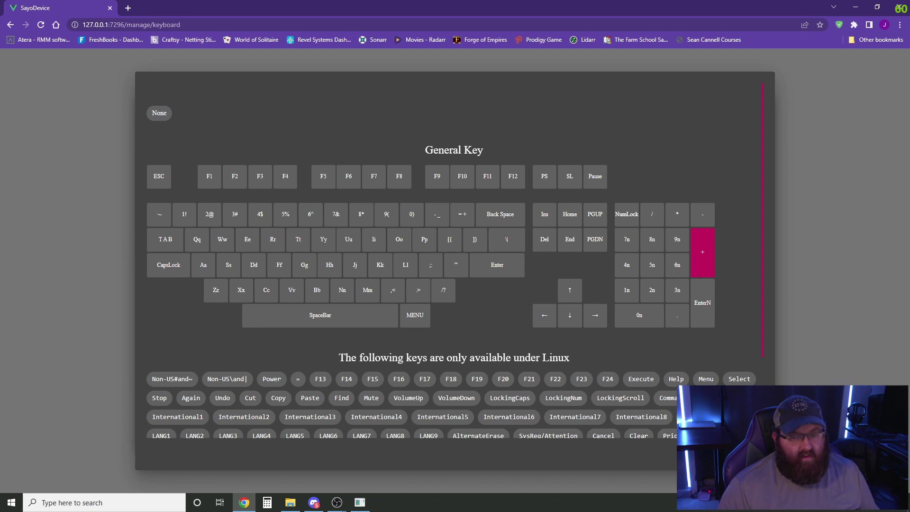
{"action": "left_click", "coordinate": [703, 251]}
{"action": "left_click", "coordinate": [467, 362]}
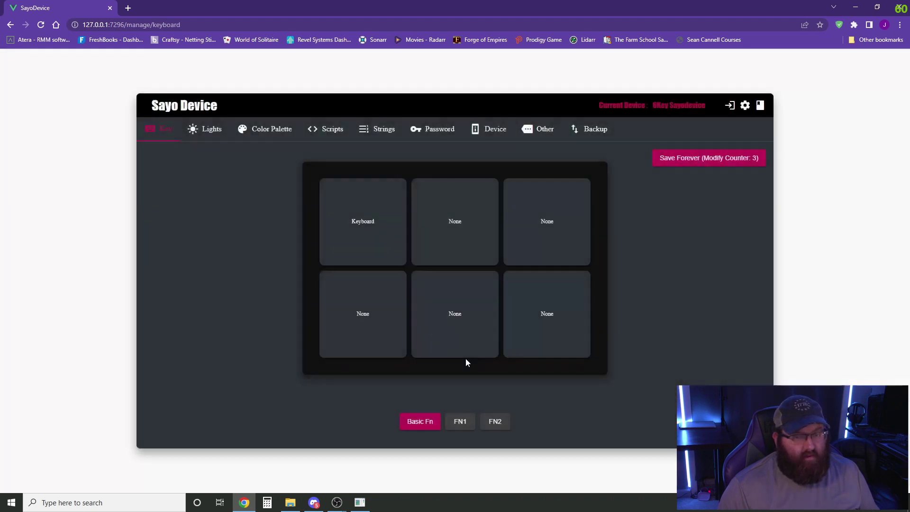
{"action": "left_click", "coordinate": [679, 159]}
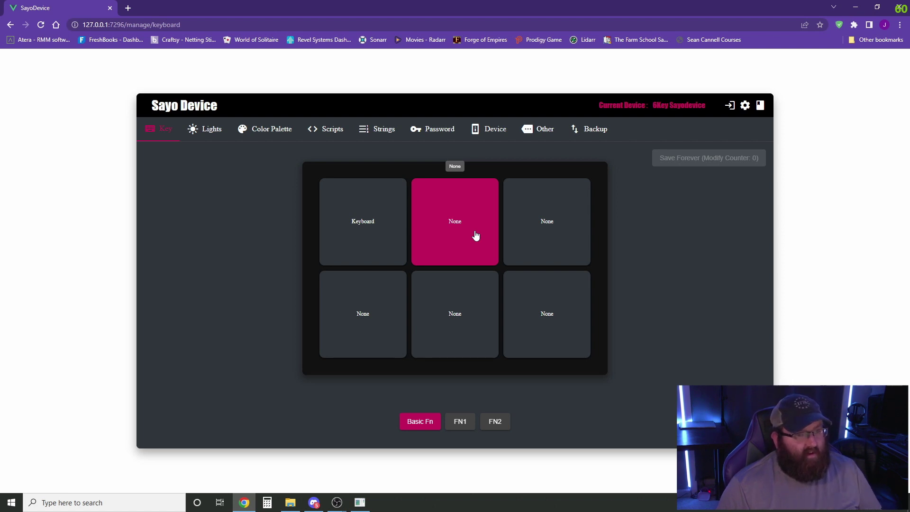
Set the top-middle key to Joystick - bottom mode sending Key 32
{"action": "left_click", "coordinate": [458, 233]}
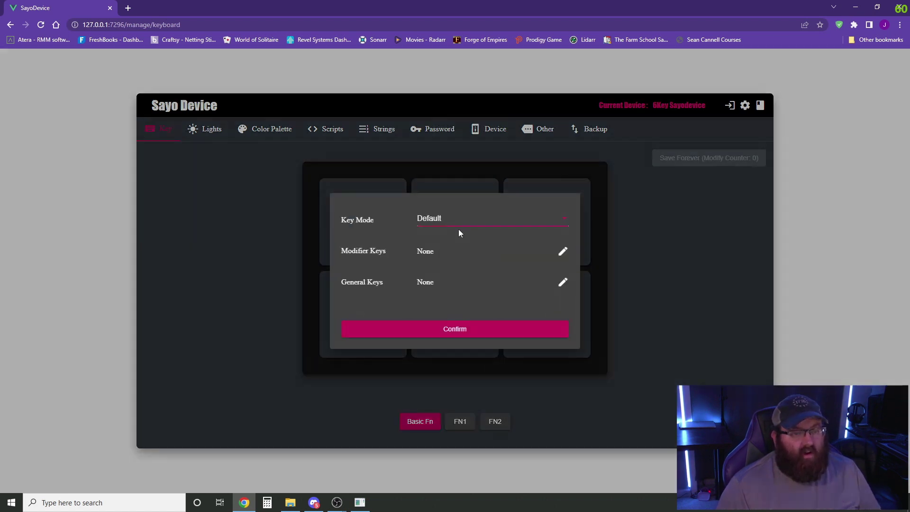
{"action": "left_click", "coordinate": [476, 220]}
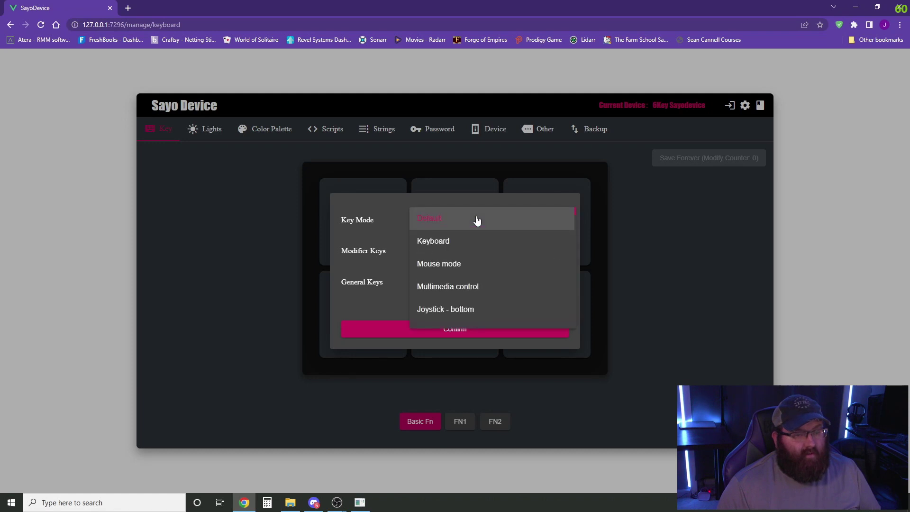
{"action": "left_click", "coordinate": [492, 312]}
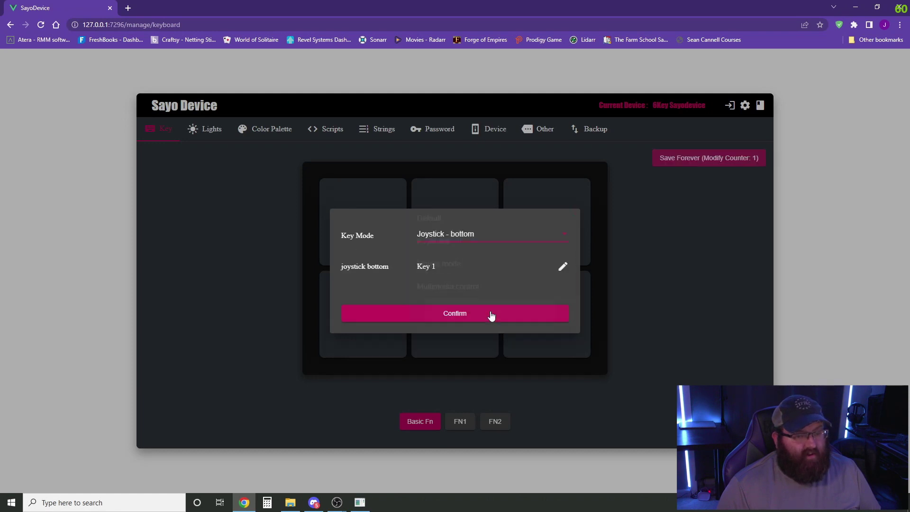
{"action": "left_click", "coordinate": [562, 266]}
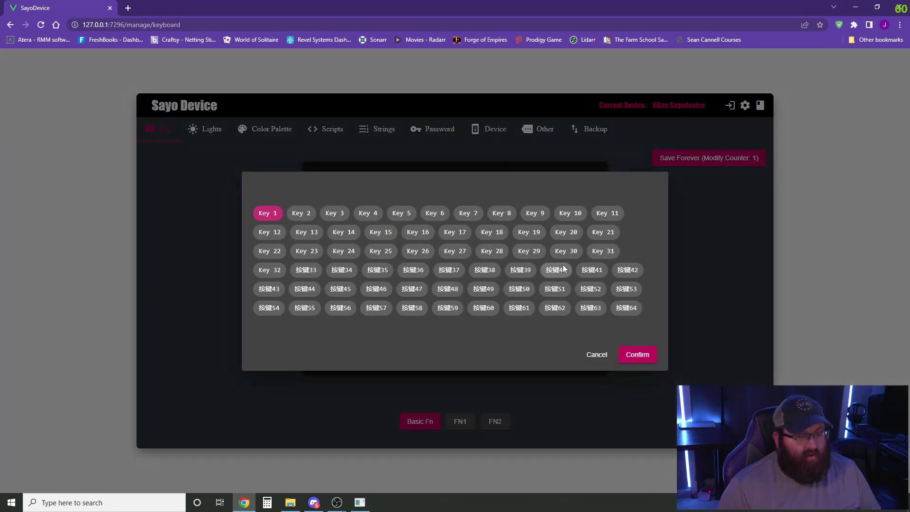
{"action": "left_click", "coordinate": [268, 270]}
{"action": "left_click", "coordinate": [637, 356]}
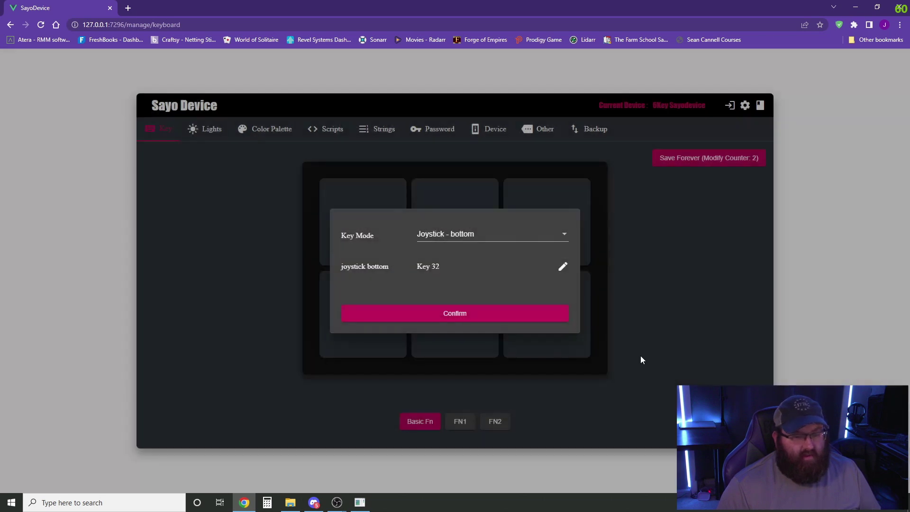
{"action": "left_click", "coordinate": [486, 311]}
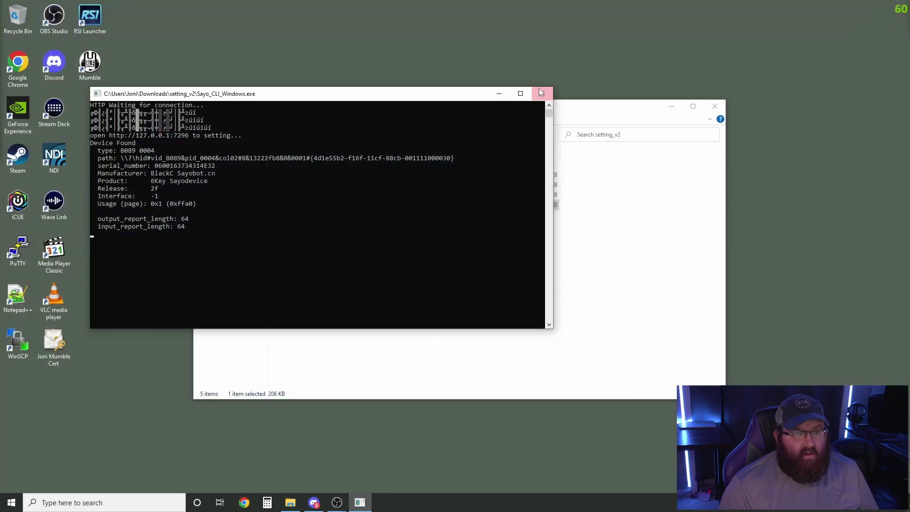
Close the Sayo_CLI_Windows console and the File Explorer window
{"action": "left_click", "coordinate": [543, 95]}
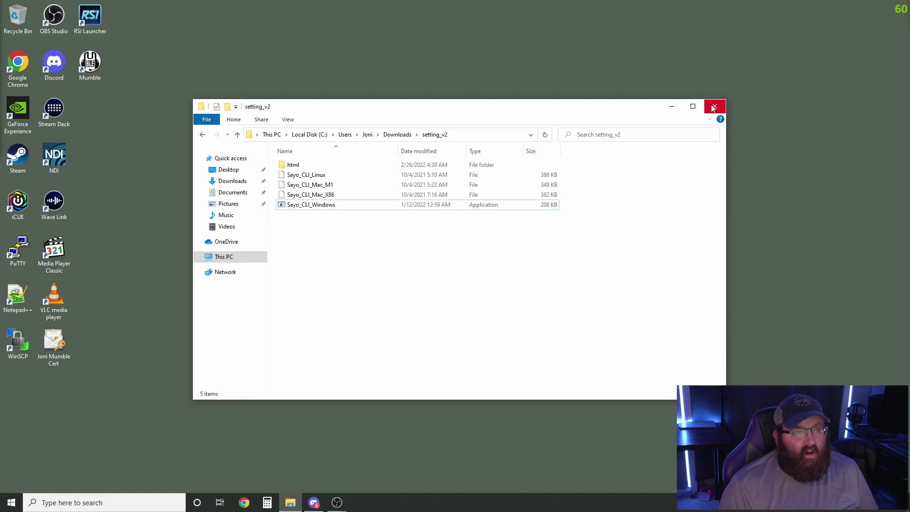
{"action": "left_click", "coordinate": [237, 135]}
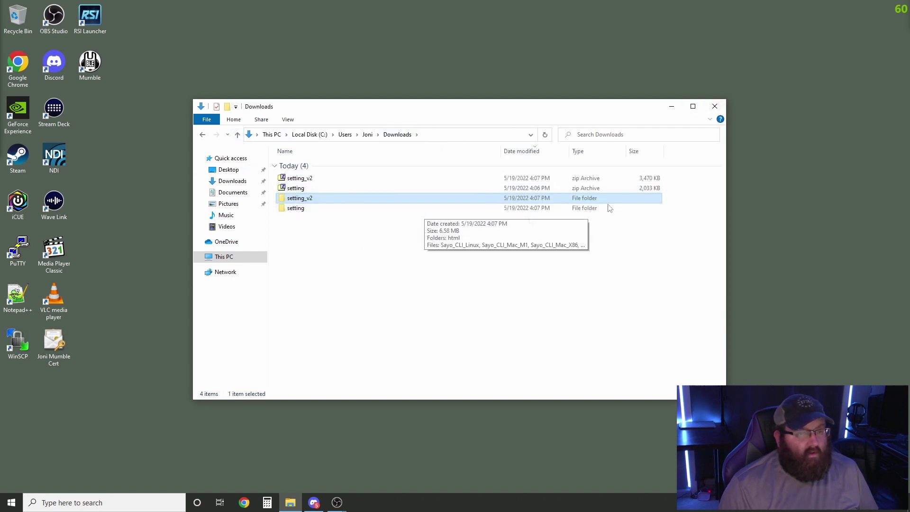
{"action": "left_click", "coordinate": [715, 107]}
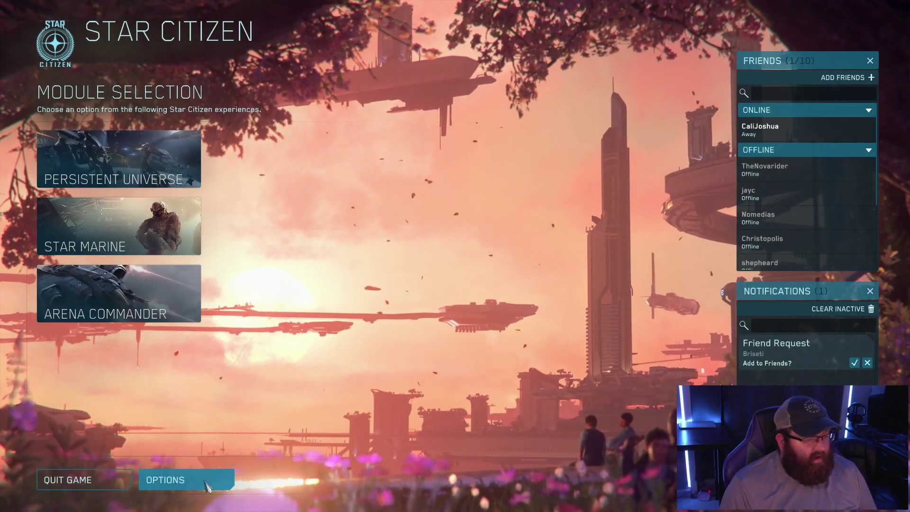
Open Options > Keybindings > Advanced Controls Customization to list the binding categories
{"action": "left_click", "coordinate": [207, 485]}
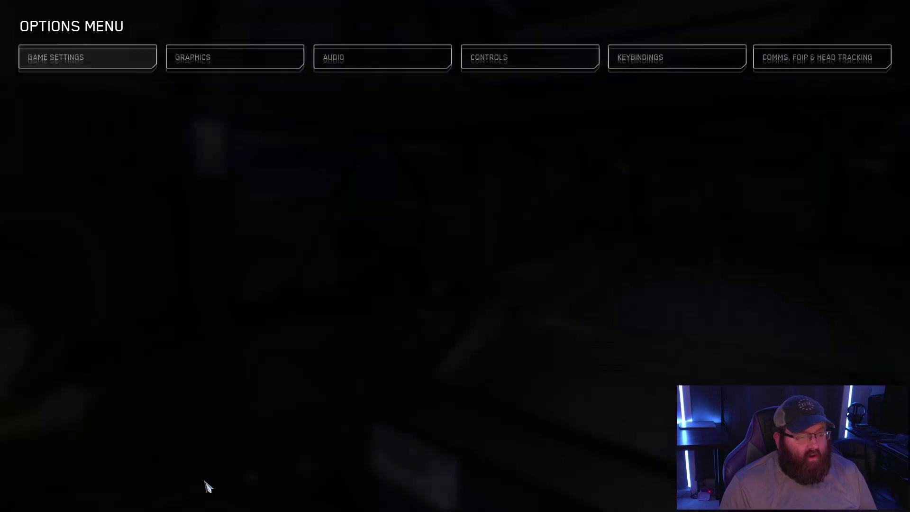
{"action": "left_click", "coordinate": [709, 63]}
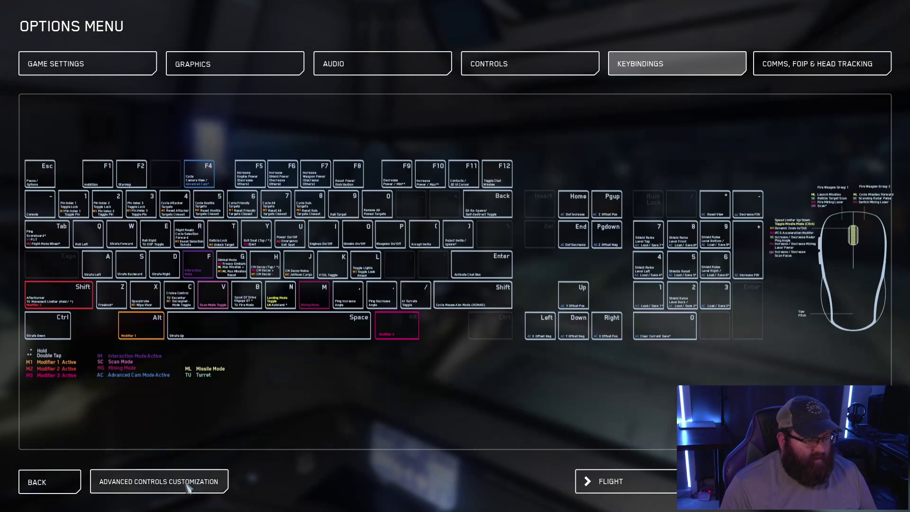
{"action": "left_click", "coordinate": [188, 488]}
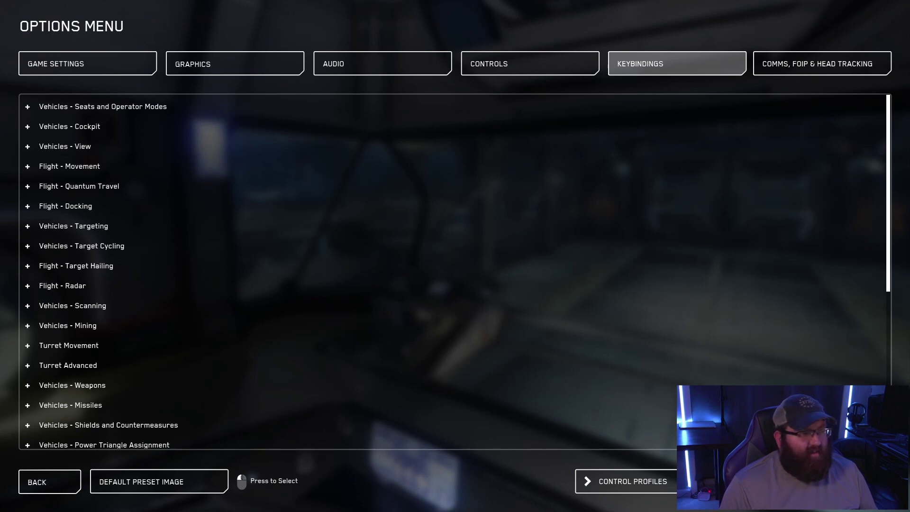
Expand Flight - Movement and start rebinding Request Landing to the macro pad's Button 32
{"action": "left_click", "coordinate": [98, 167]}
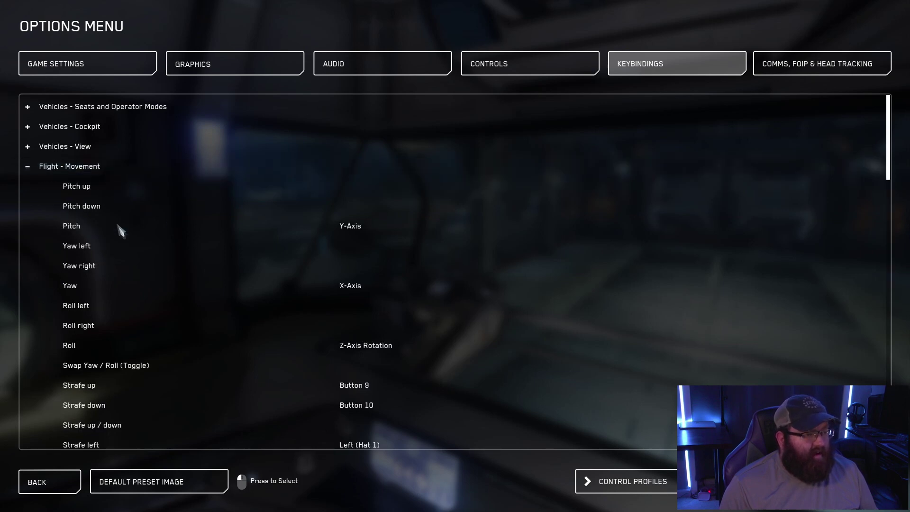
{"action": "scroll", "coordinate": [109, 227], "scroll_direction": "down", "scroll_amount": 10}
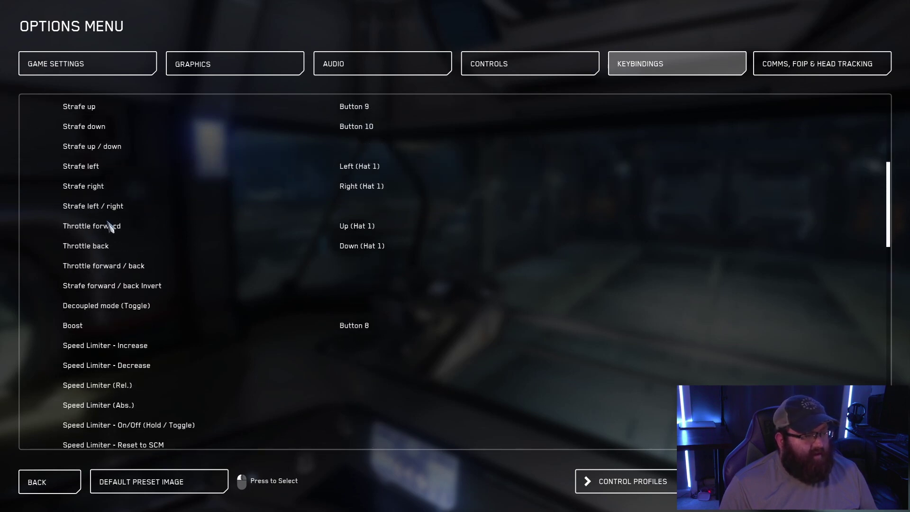
{"action": "scroll", "coordinate": [109, 226], "scroll_direction": "down", "scroll_amount": 9}
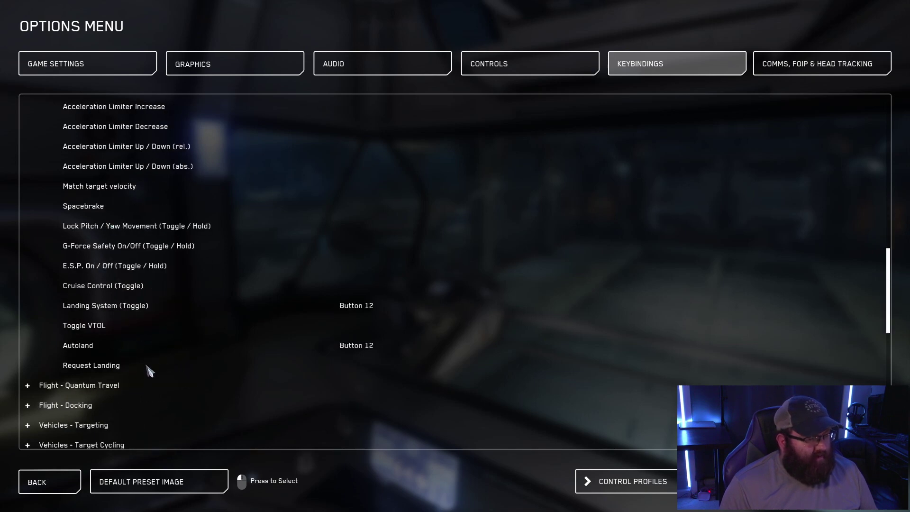
{"action": "left_click", "coordinate": [117, 372]}
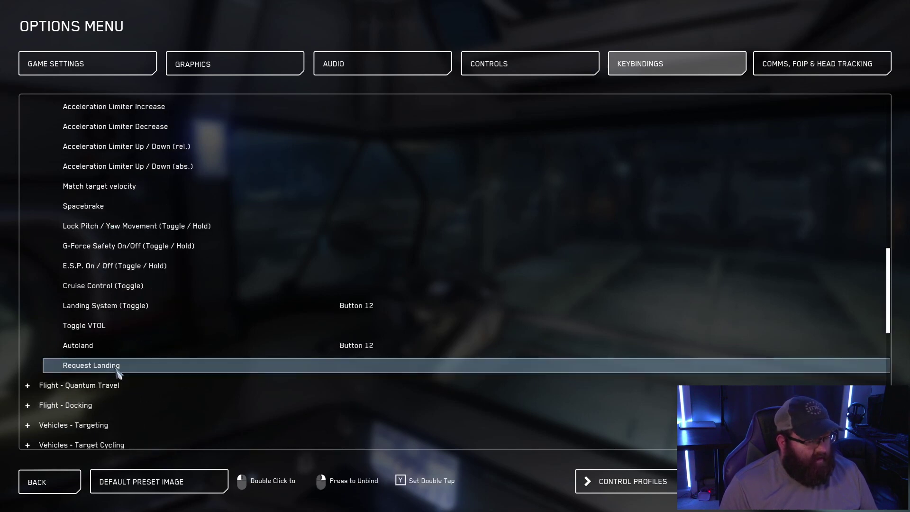
{"action": "double_click", "coordinate": [197, 368]}
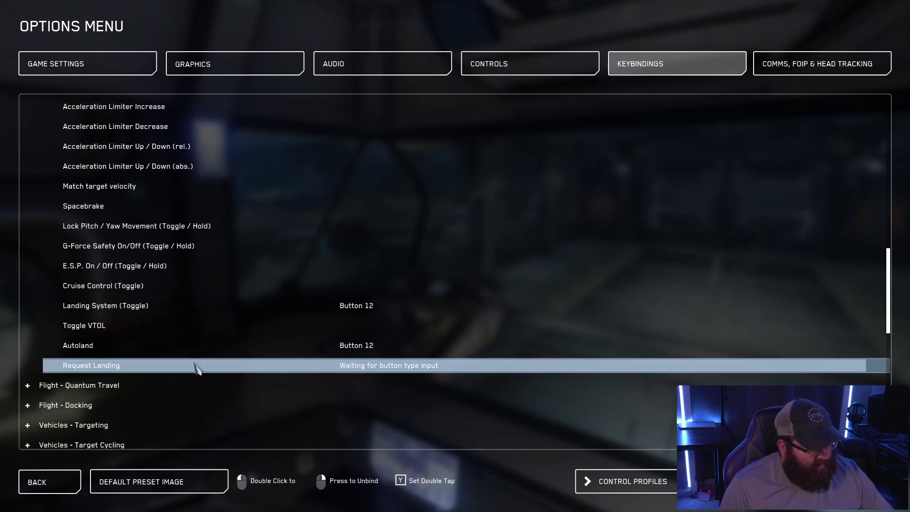